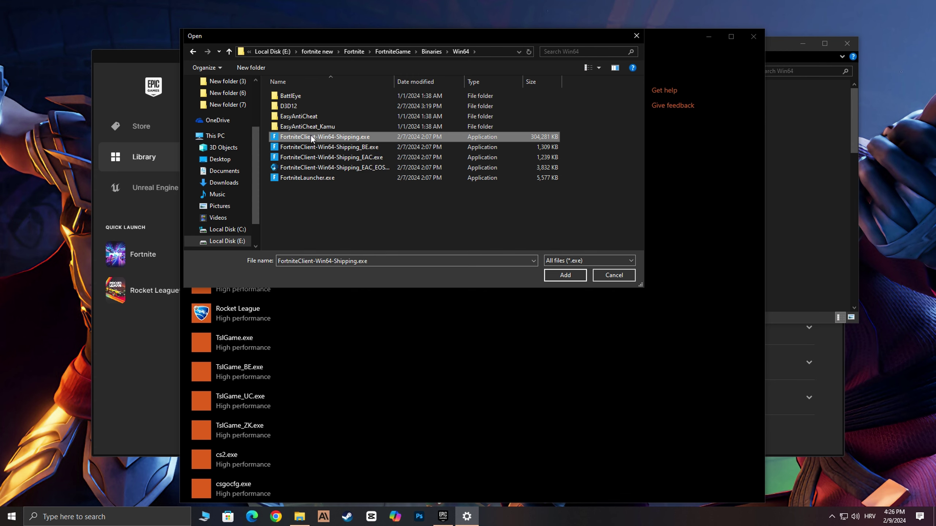
- Add FortniteClient-Win64-Shipping.exe to the graphics performance list and set its preference to High performance
left_click(549, 275)
scroll(418, 268, "down", 2)
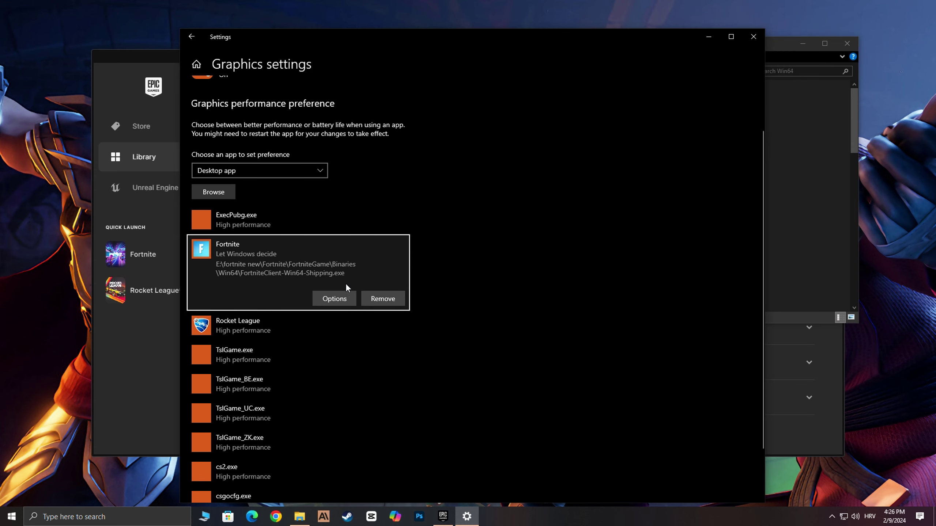
left_click(338, 299)
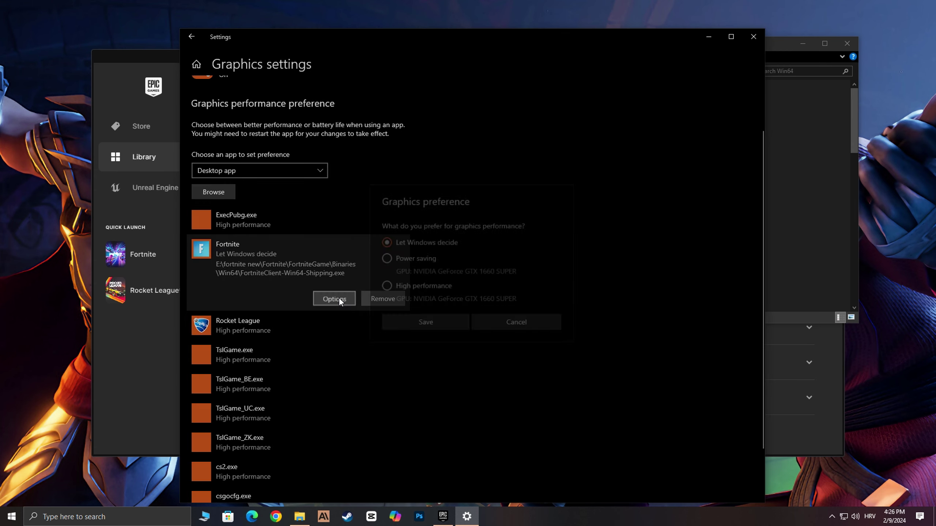
left_click(439, 324)
- Add FortniteClient-Win64-Shipping_BE.exe from the Win64 folder to the list and save its graphics preference as High performance
left_click(226, 193)
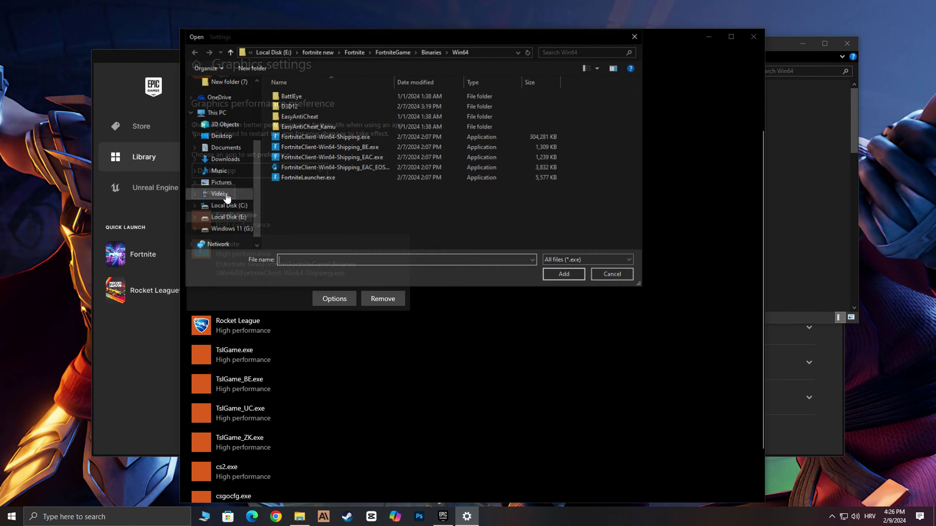
left_click(288, 146)
left_click(564, 275)
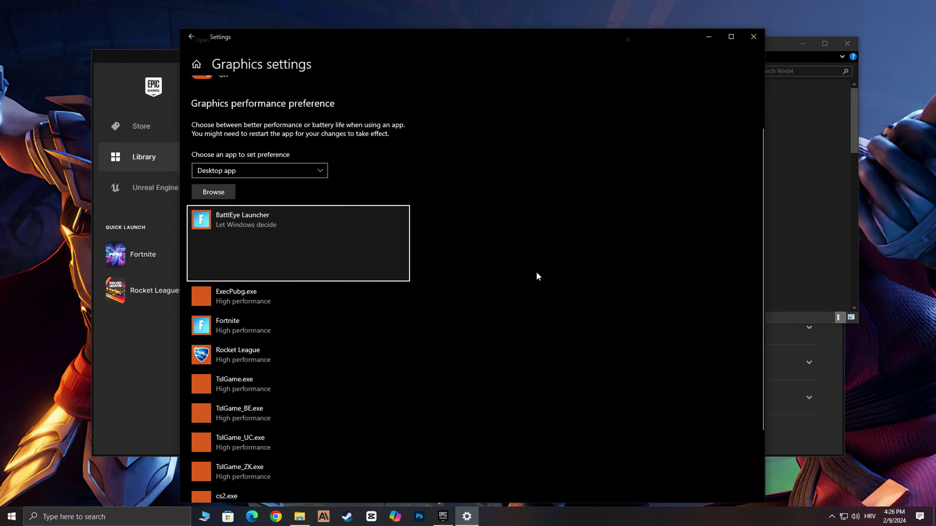
left_click(310, 271)
left_click(334, 270)
left_click(390, 288)
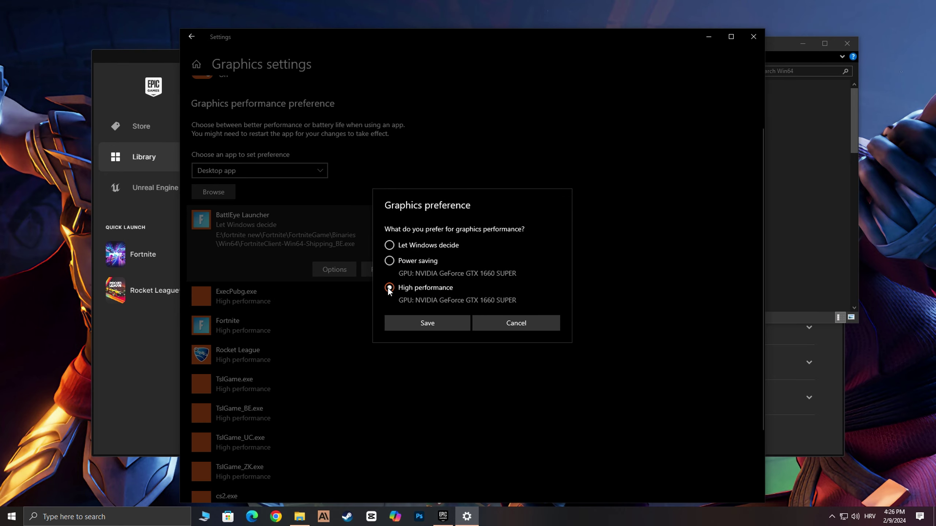
left_click(421, 322)
- Add FortniteClient-Win64-Shipping_EAC.exe to the list and save its graphics preference as High performance
left_click(214, 192)
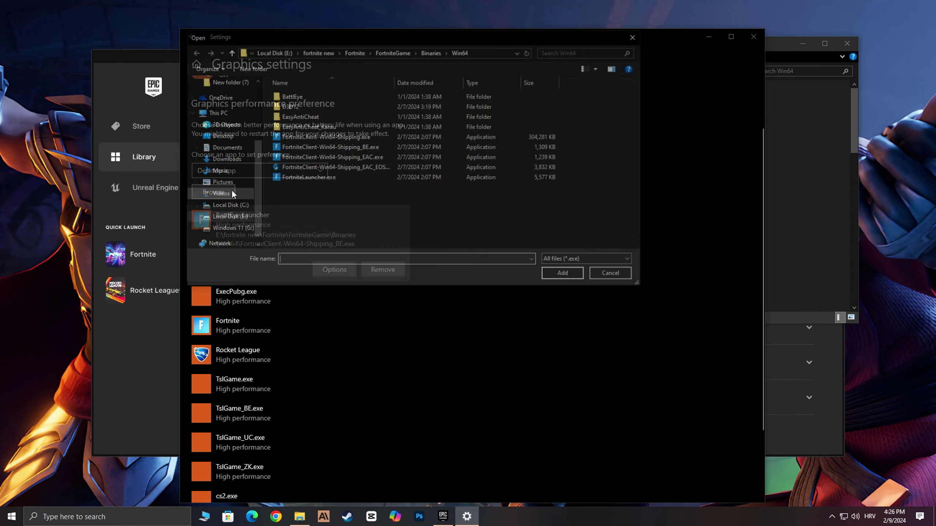
left_click(289, 158)
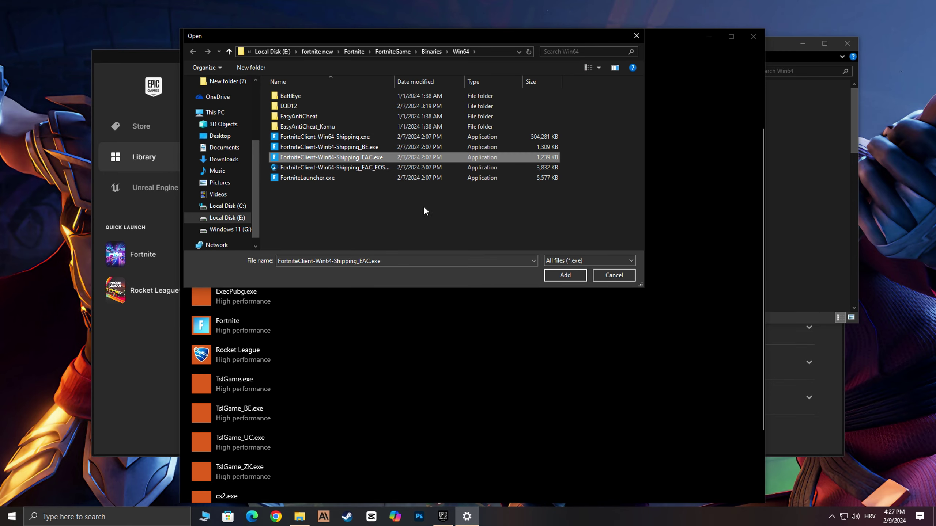
left_click(554, 274)
left_click(289, 262)
left_click(326, 297)
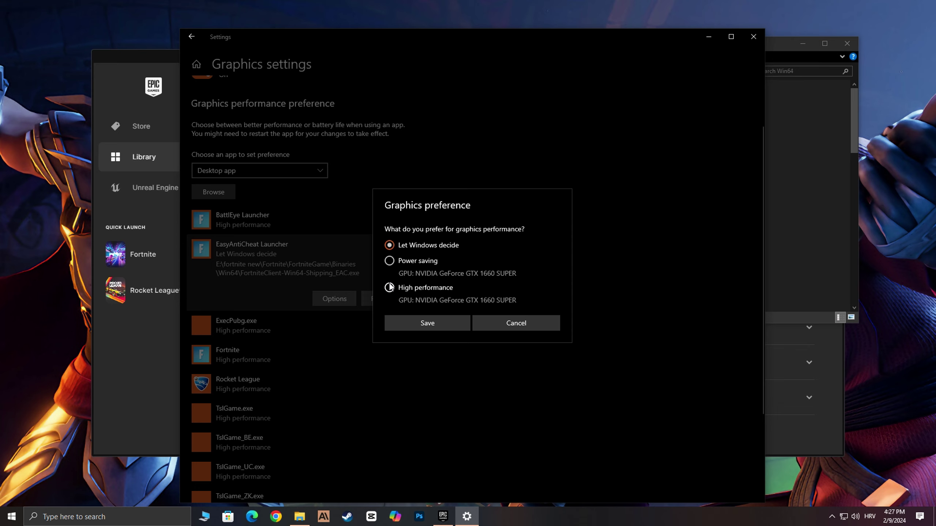
left_click(423, 320)
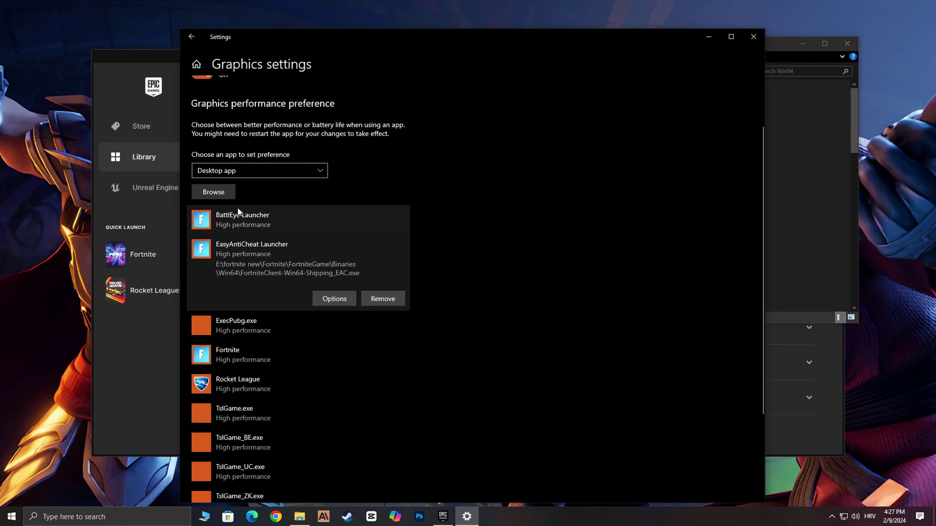
- Add FortniteClient-Win64-Shipping_EAC_EOS.exe to the list and save its graphics preference as High performance
left_click(221, 192)
left_click(291, 168)
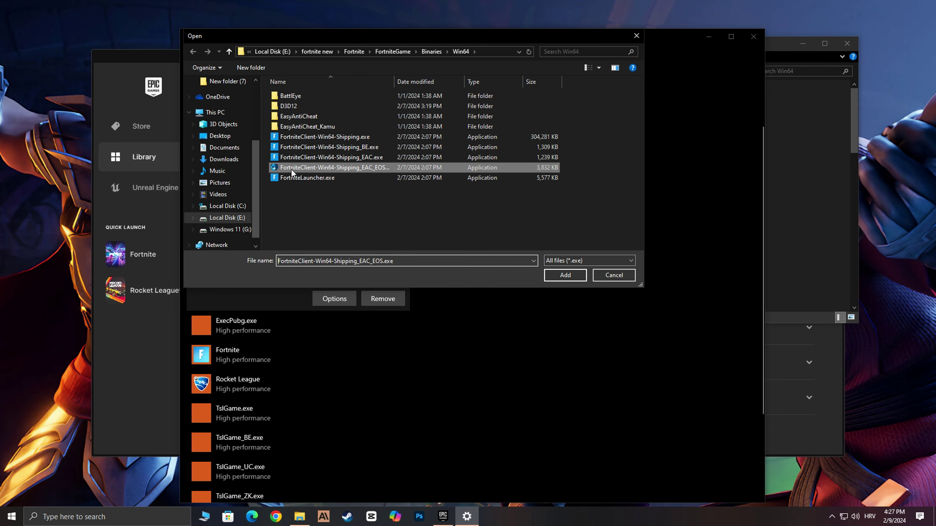
left_click(564, 275)
left_click(339, 274)
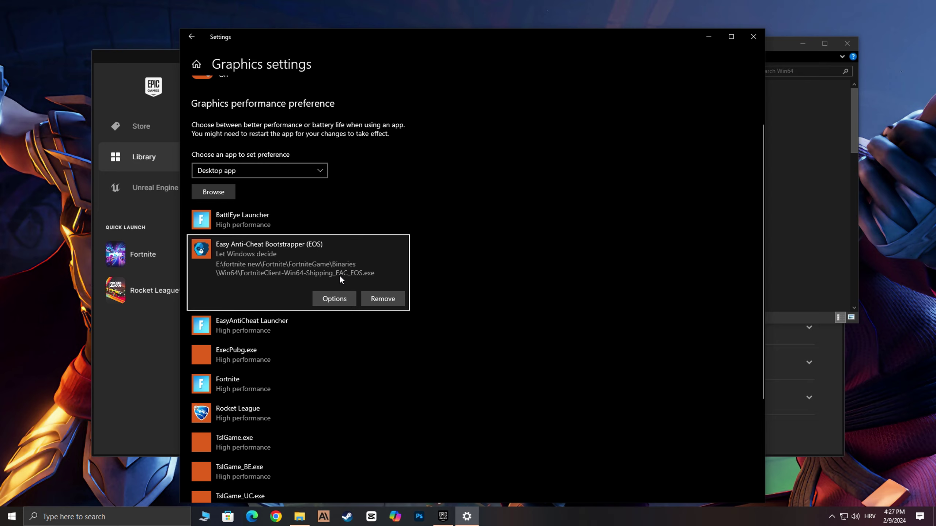
left_click(333, 299)
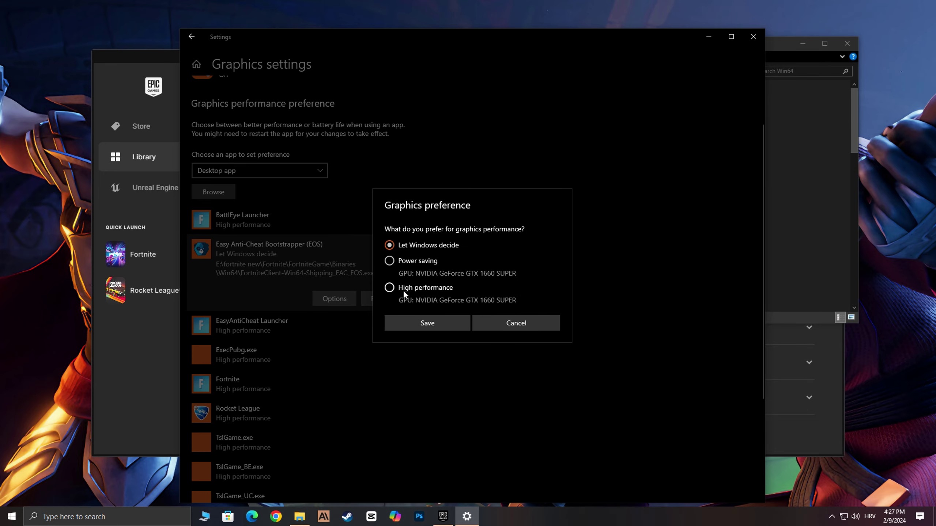
left_click(417, 322)
- Add FortniteLauncher.exe to the graphics performance list and save its preference as High performance
left_click(223, 191)
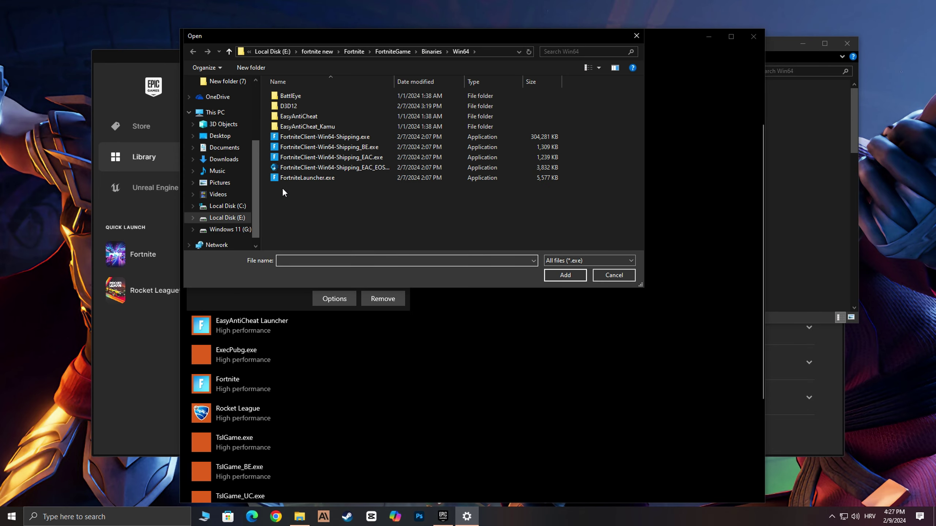
left_click(290, 178)
left_click(563, 276)
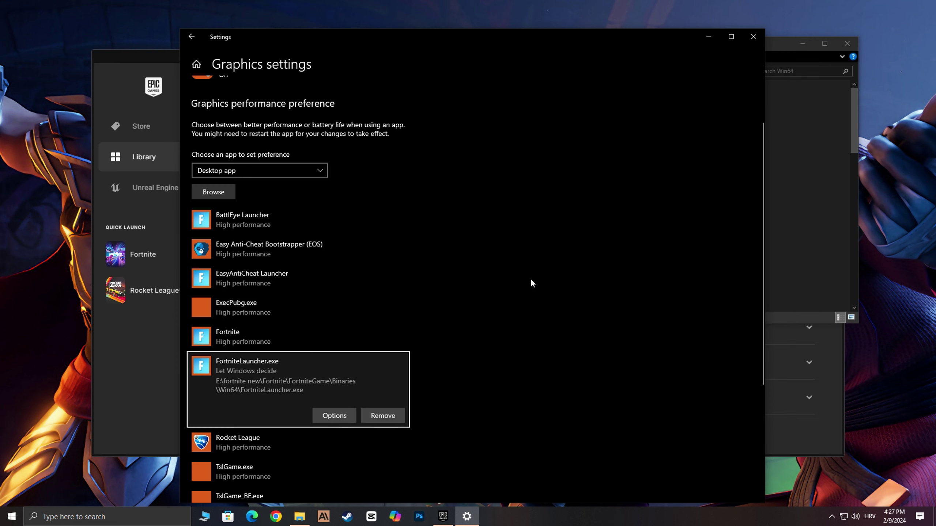
left_click(348, 415)
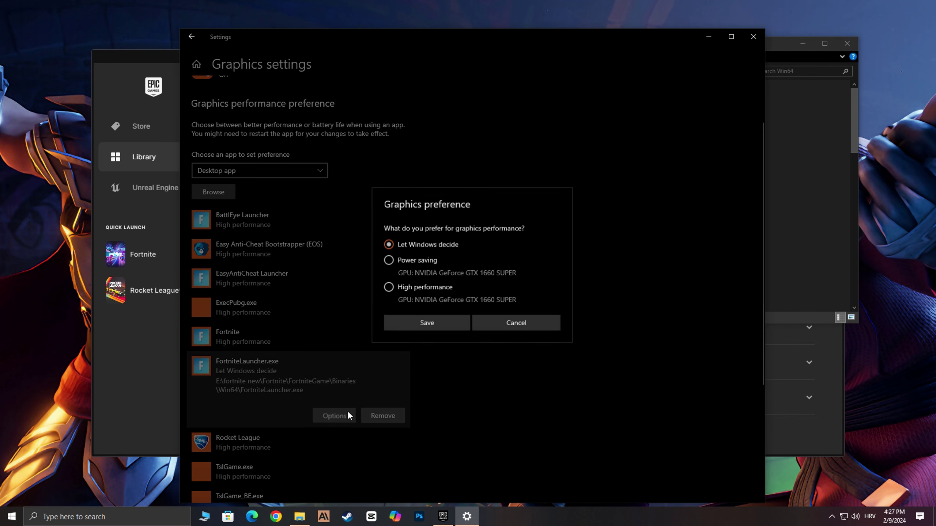
left_click(392, 288)
left_click(431, 323)
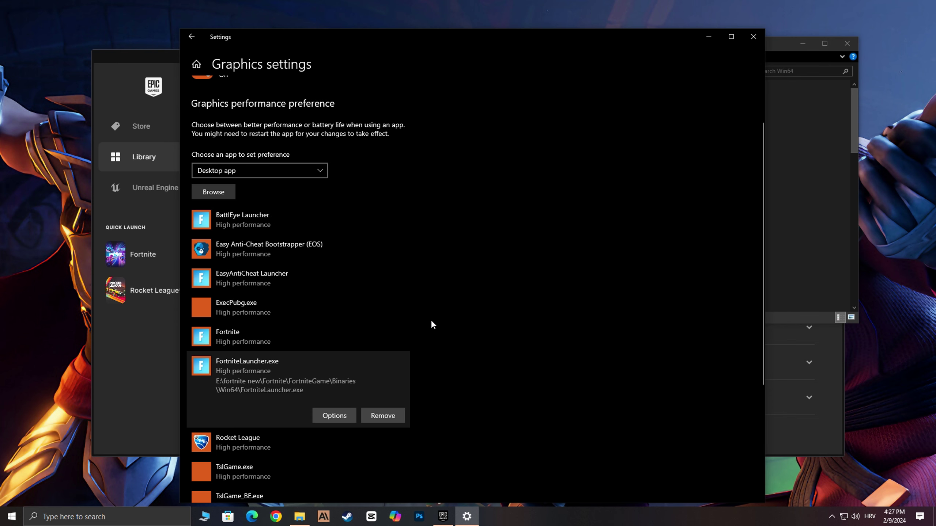
- Close the Graphics settings, the Win64 folder and the game's options popup, and minimize the Epic Games launcher
left_click(748, 40)
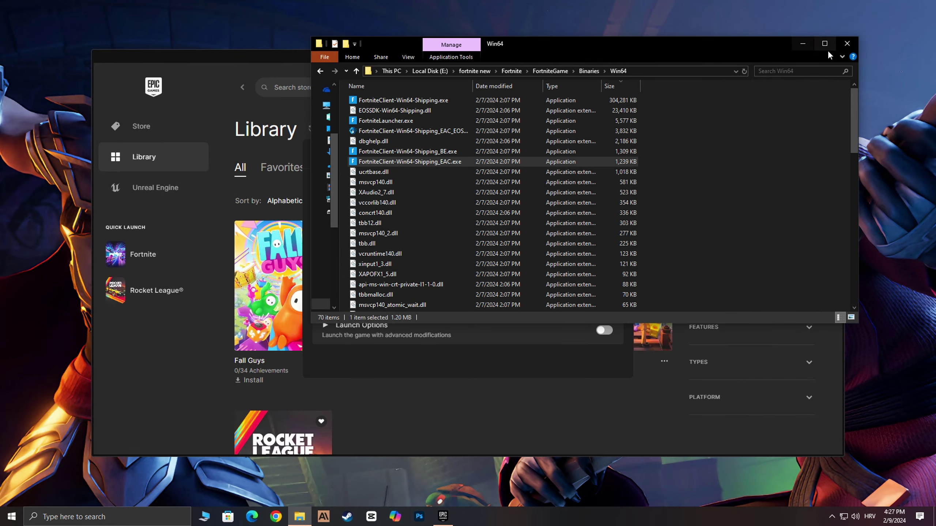
left_click(846, 44)
left_click(614, 154)
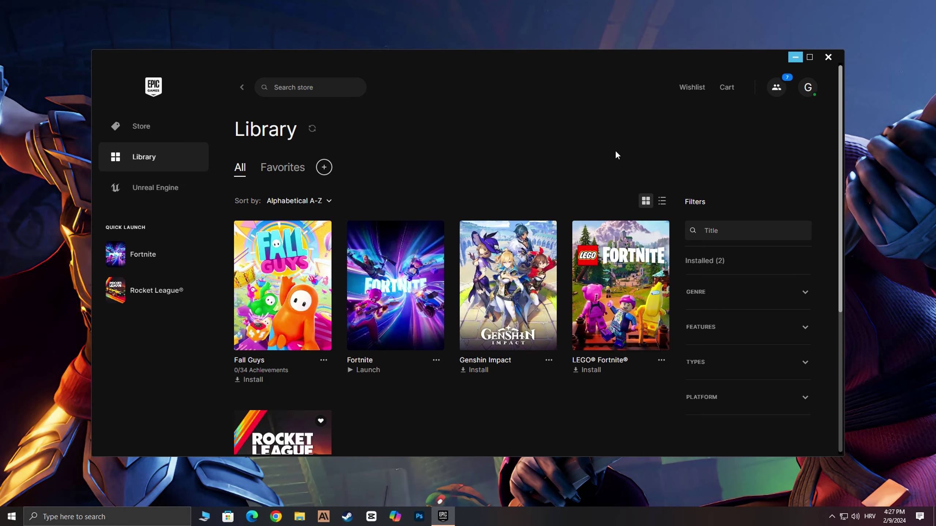
left_click(796, 57)
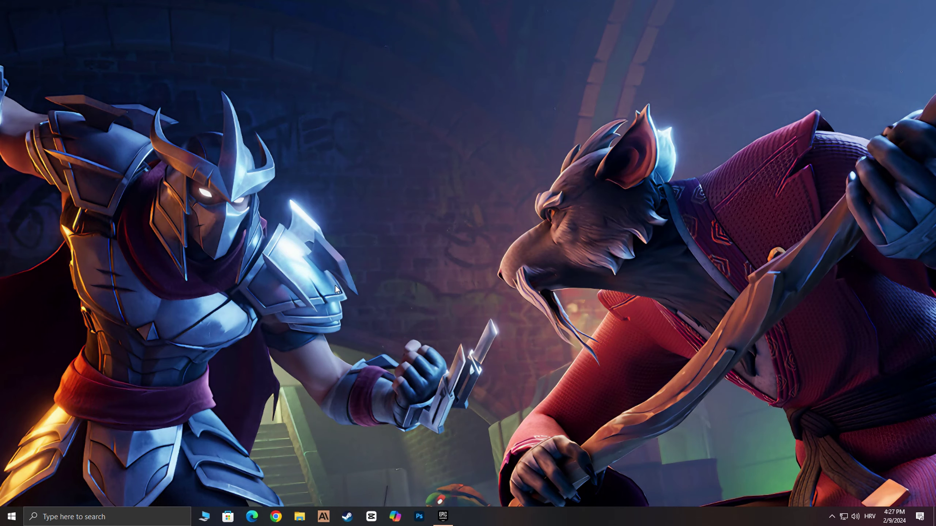
- Search Windows for "edit power plan" and open the Edit power plan settings
left_click(128, 518)
type("edit pow")
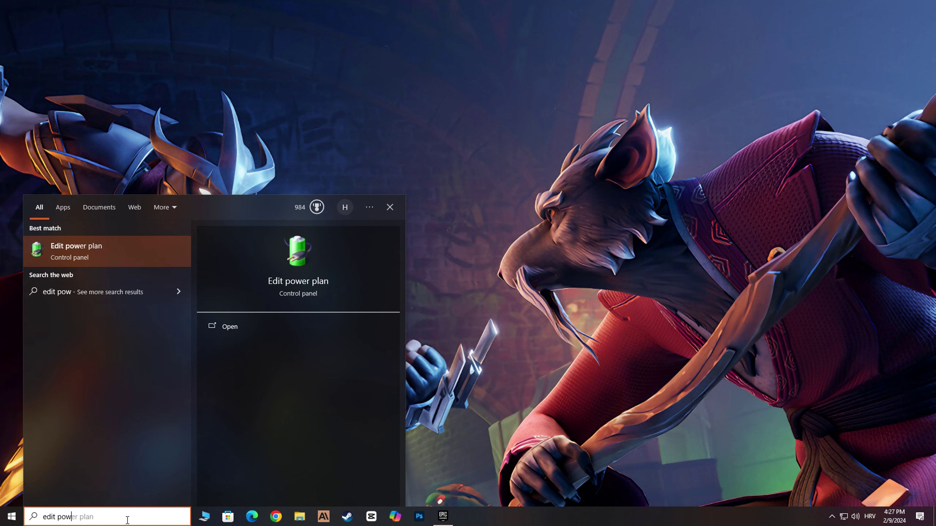
type("er plan")
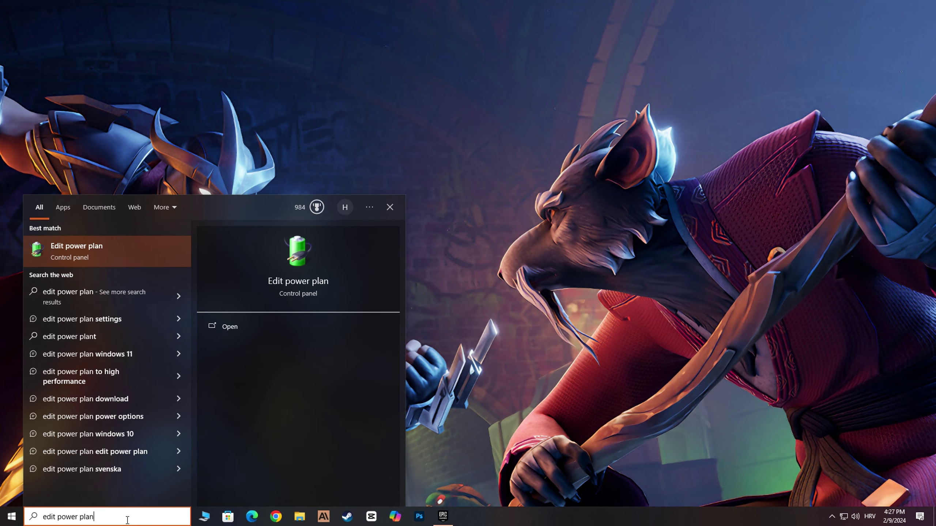
left_click(76, 255)
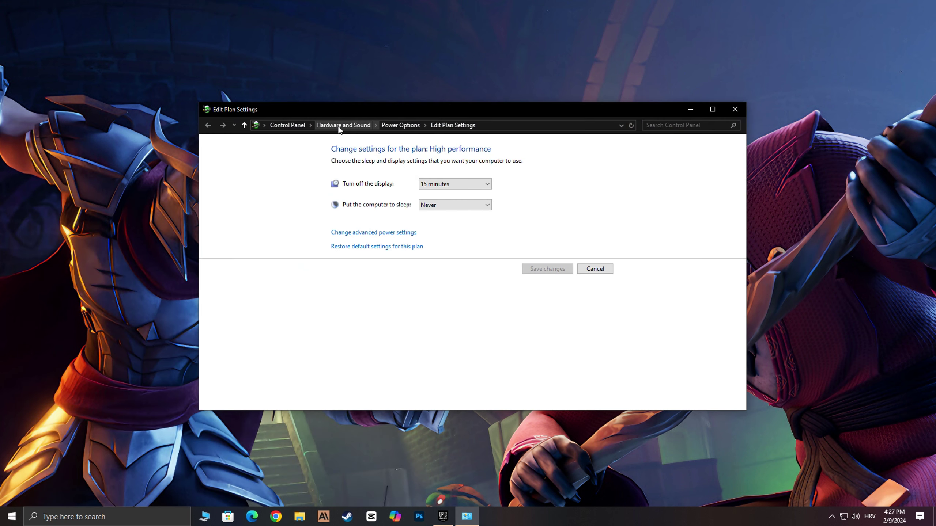
left_click(339, 126)
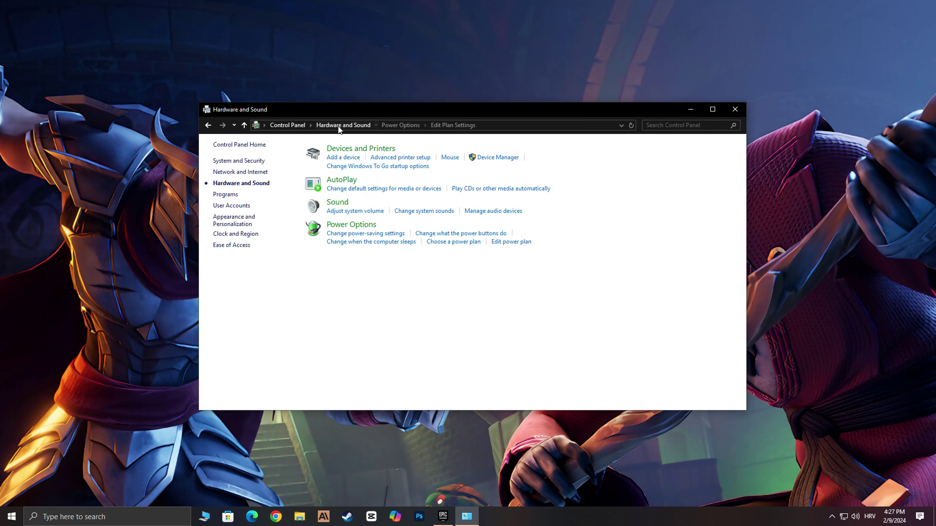
left_click(376, 125)
left_click(208, 125)
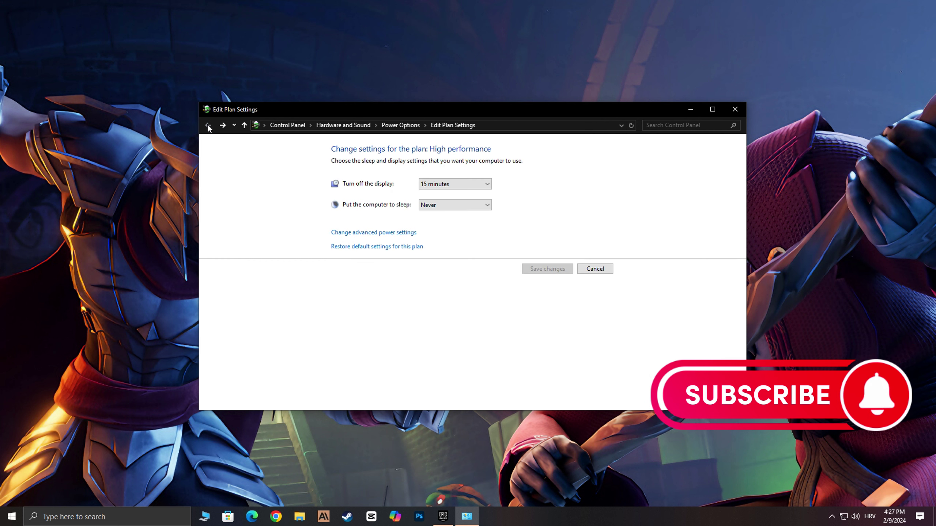
- Go to Power Options, select the High performance plan, check the additional plans and close the window
left_click(400, 126)
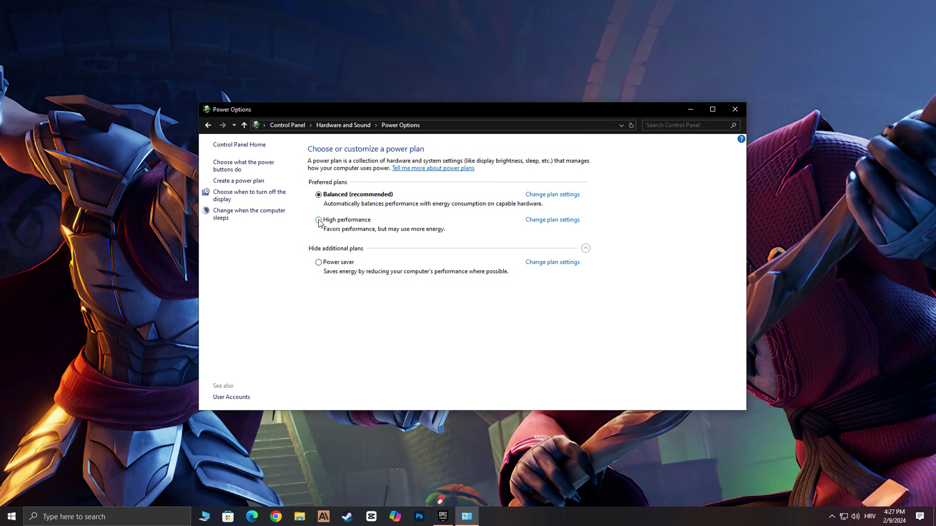
left_click(585, 248)
left_click(585, 248)
left_click(737, 111)
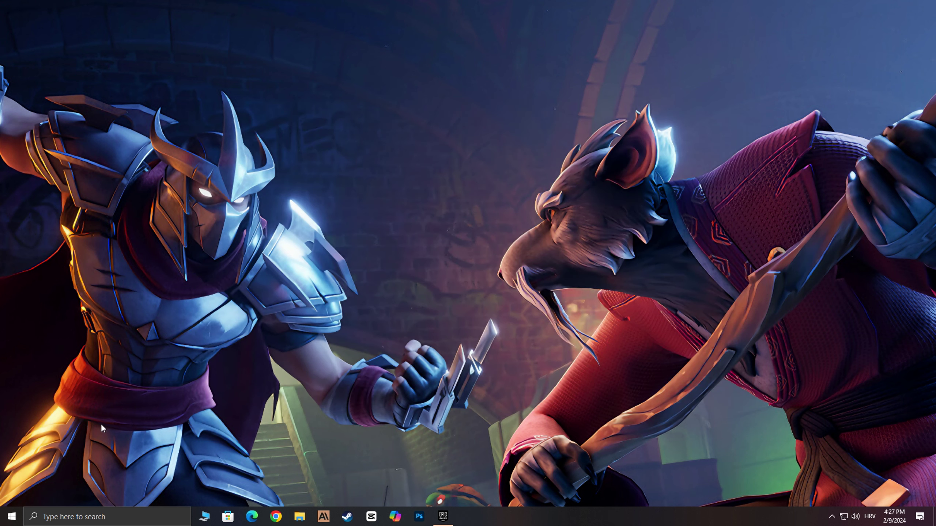
- Search Windows for "background apps" and open the Background apps system settings
left_click(68, 518)
type("bvb")
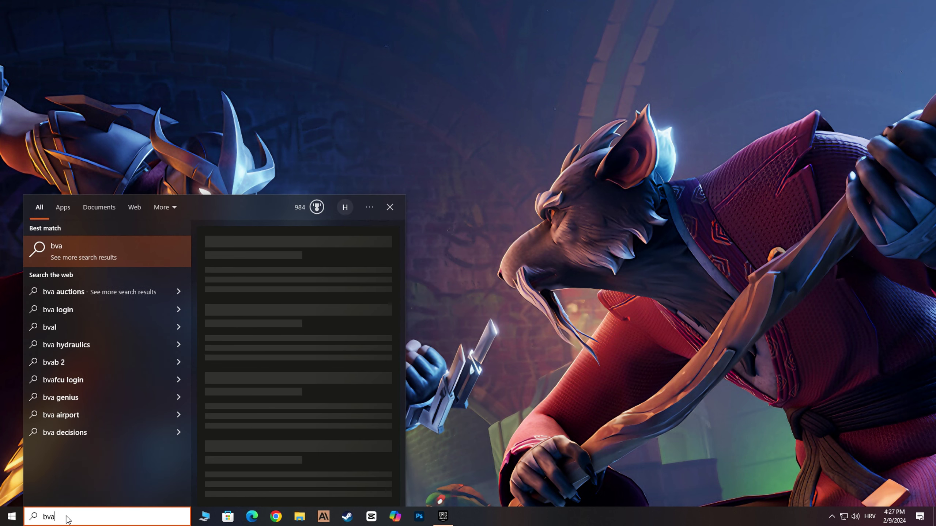
key("BackSpace")
type("ackg")
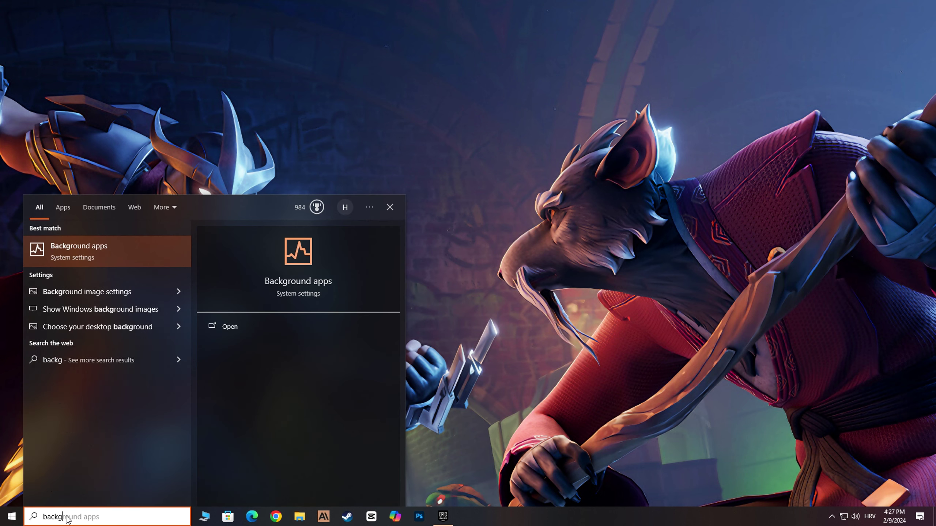
type("round apps")
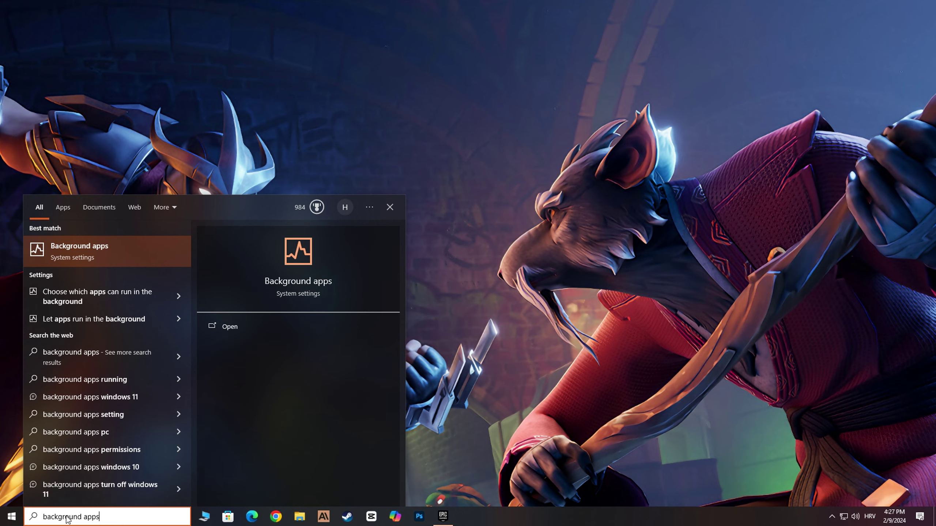
left_click(83, 257)
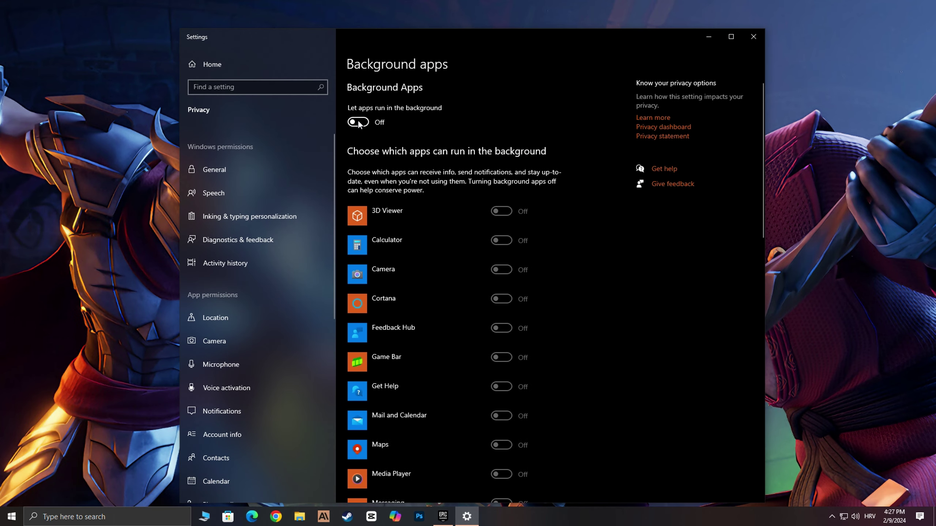
- Make sure letting apps run in the background is switched off, and close Settings
left_click(359, 125)
left_click(362, 126)
left_click(753, 36)
- Open NVIDIA Control Panel from the desktop, set Digital vibrance to 69% in the desktop color settings, and apply it
right_click(512, 196)
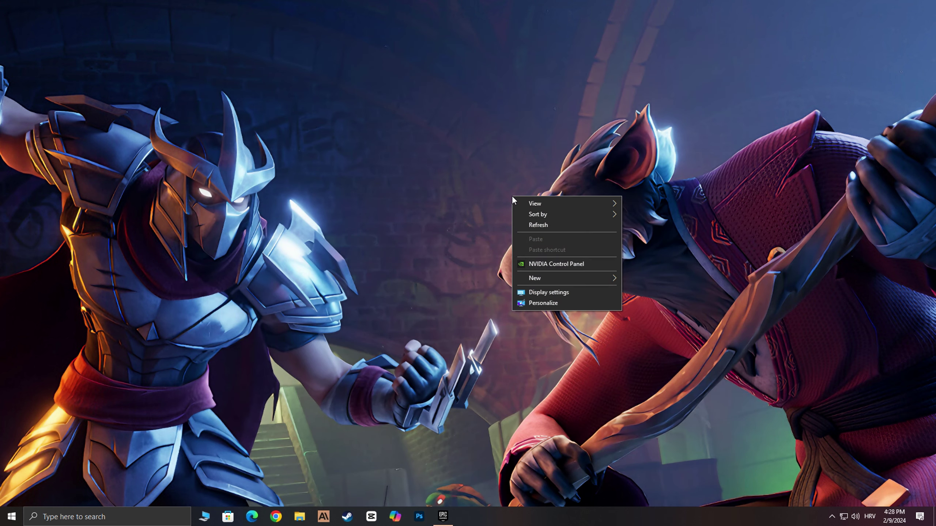
left_click(555, 261)
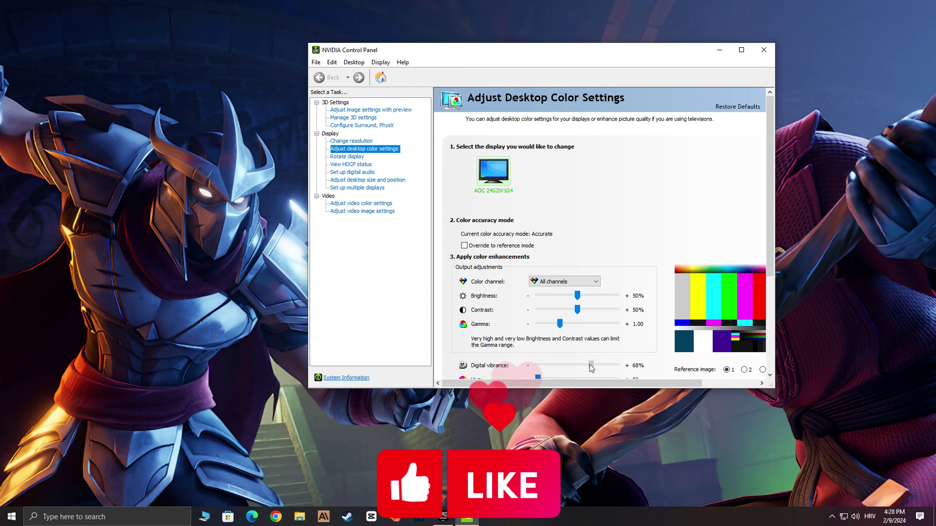
left_click_drag(590, 365, 591, 365)
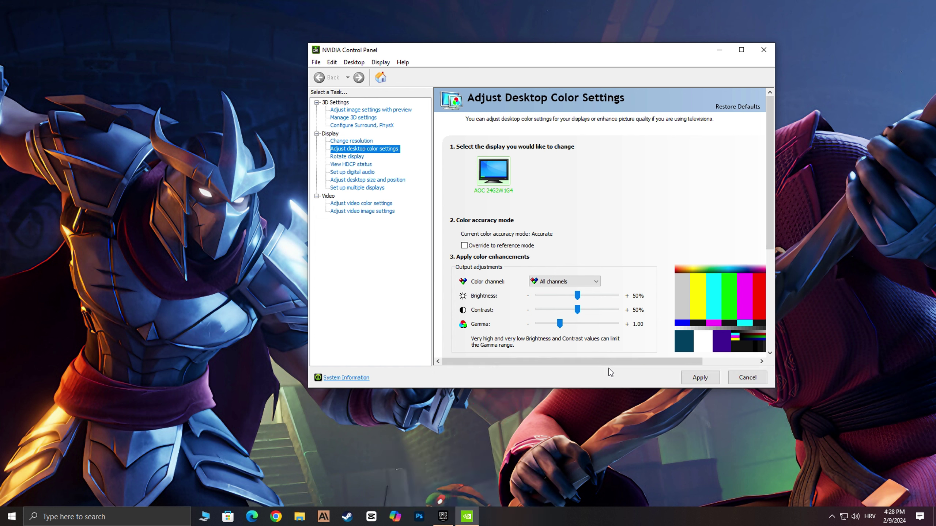
left_click(689, 376)
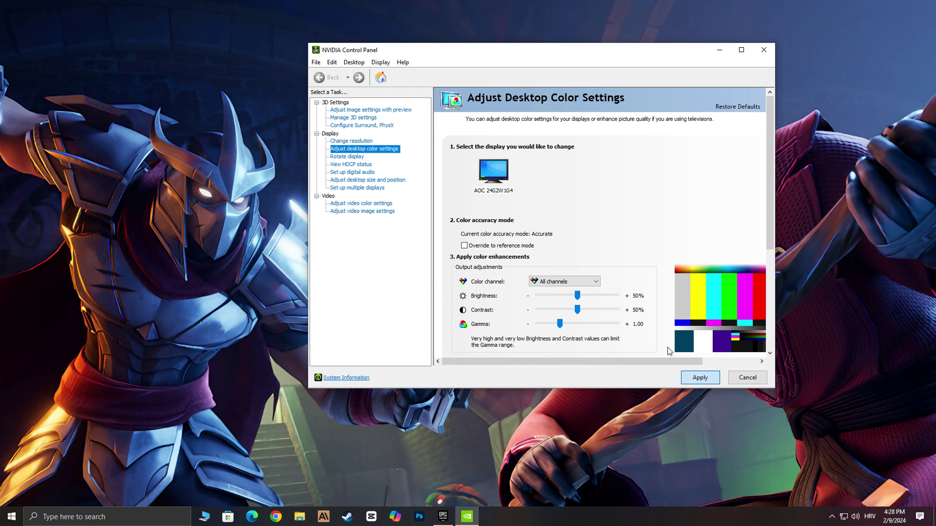
scroll(679, 328, "down", 1)
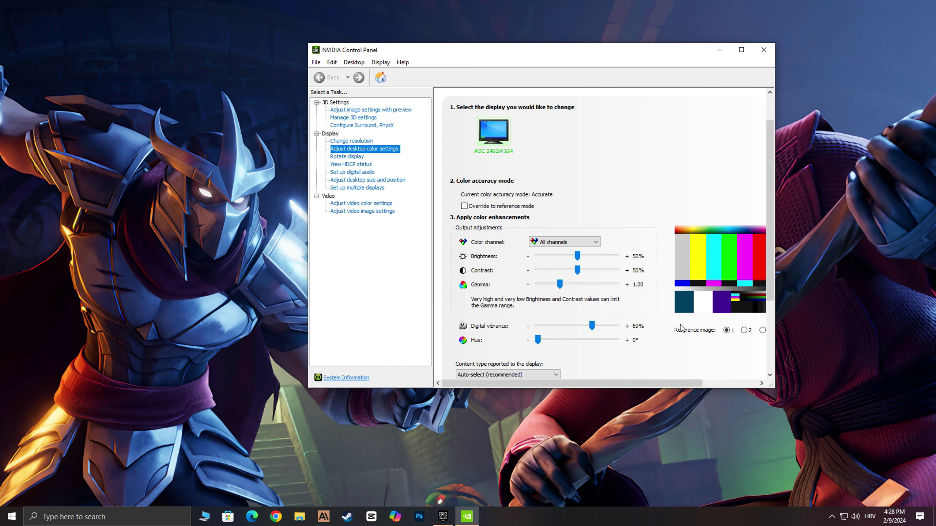
- Switch to Chrome, download FPS Boost Pack 2023.rar from Google Drive, and place the archive in New folder (6) on the desktop
left_click(763, 50)
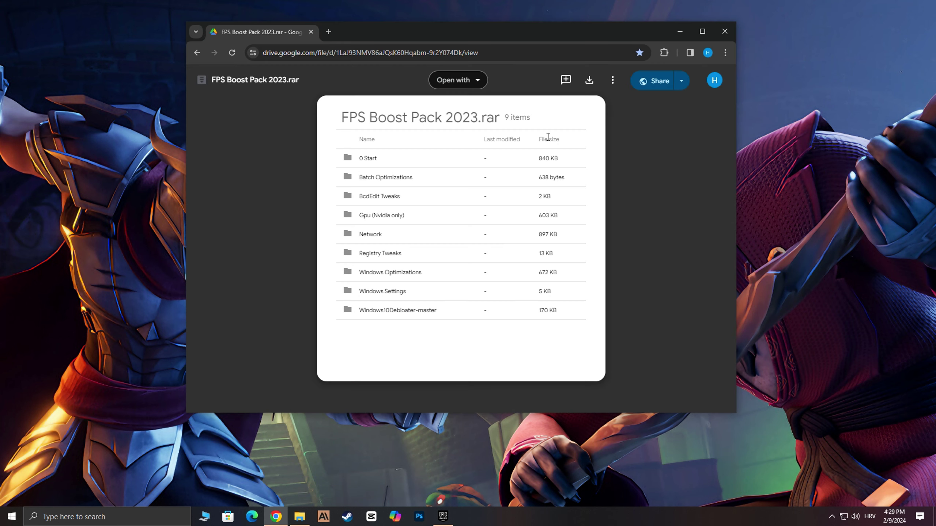
left_click(589, 82)
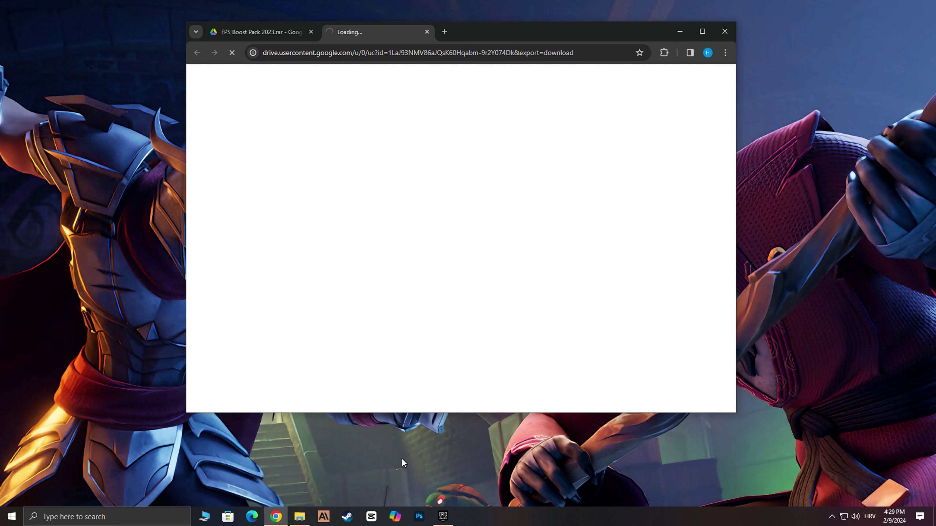
left_click(299, 516)
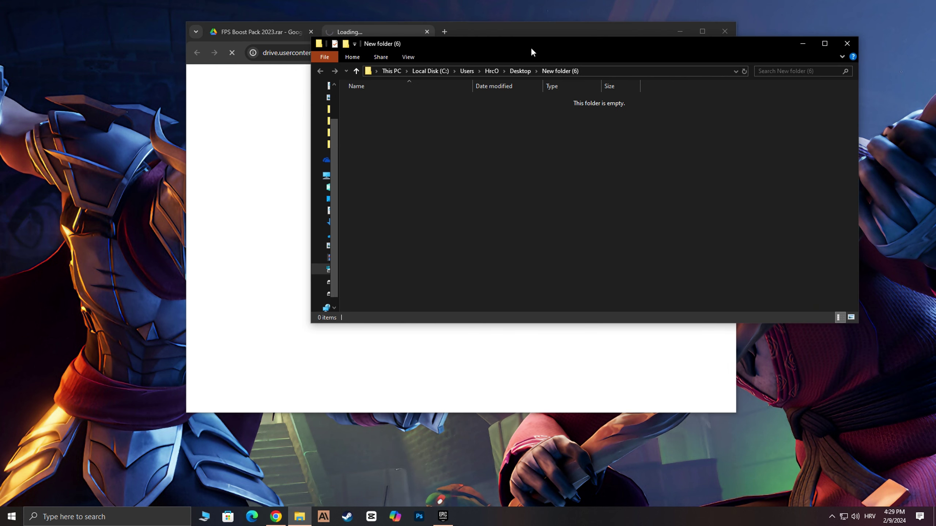
left_click_drag(532, 49, 572, 99)
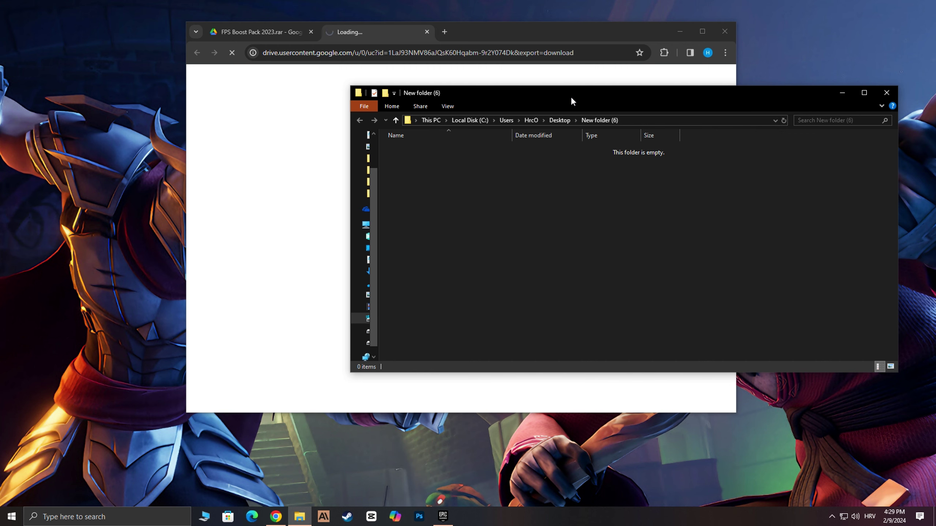
left_click_drag(602, 76, 756, 166)
left_click(722, 33)
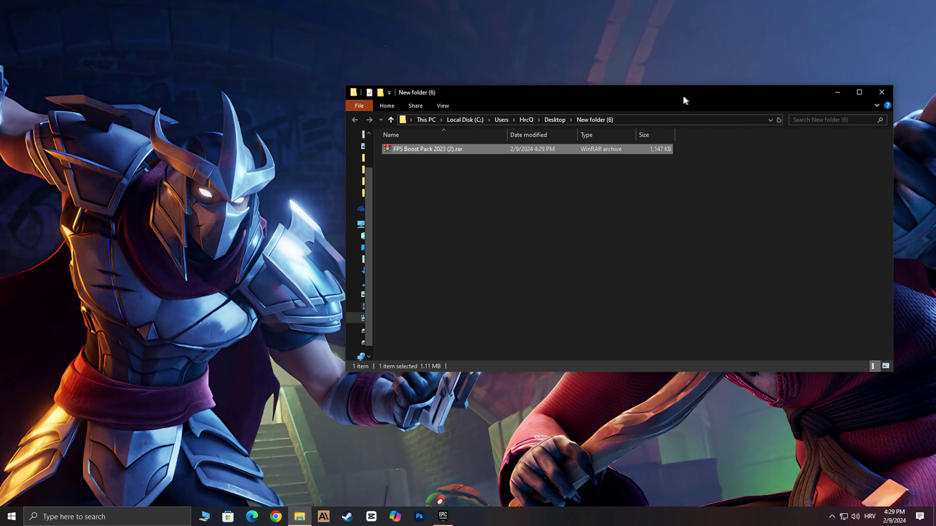
- Extract the FPS Boost Pack 2023 (2).rar archive directly into New folder (6)
left_click_drag(683, 93, 550, 48)
right_click(289, 102)
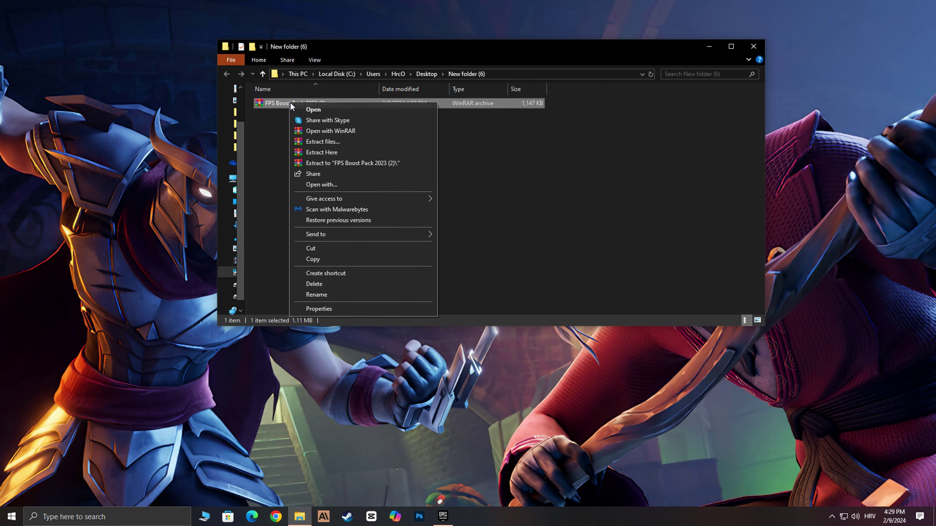
left_click(325, 151)
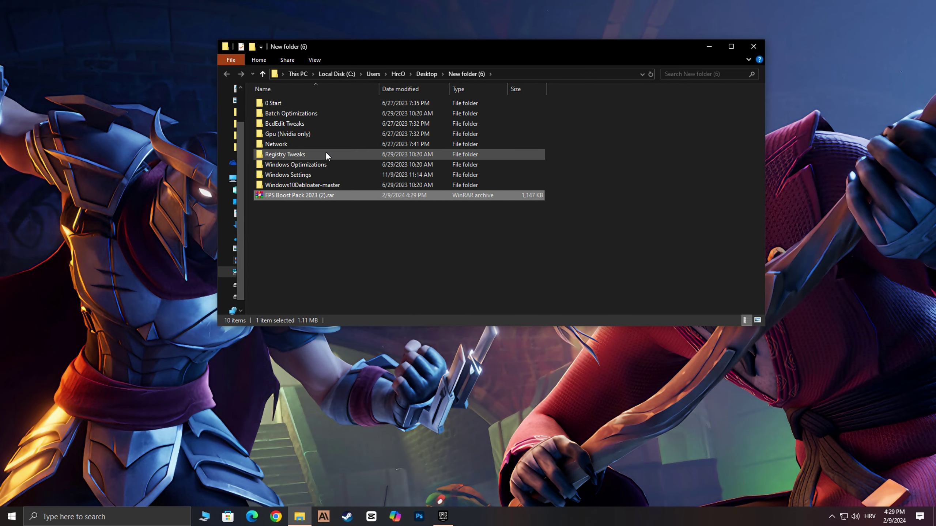
- Open !MAKE A Restore Point from the 0 Start folder and create a restore point described as "fortnite new optimization"
double_click(277, 104)
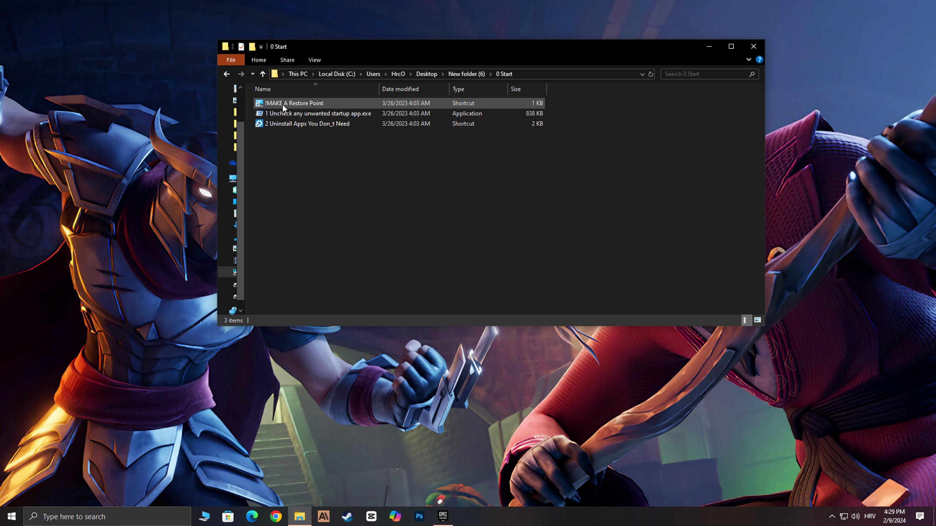
double_click(285, 104)
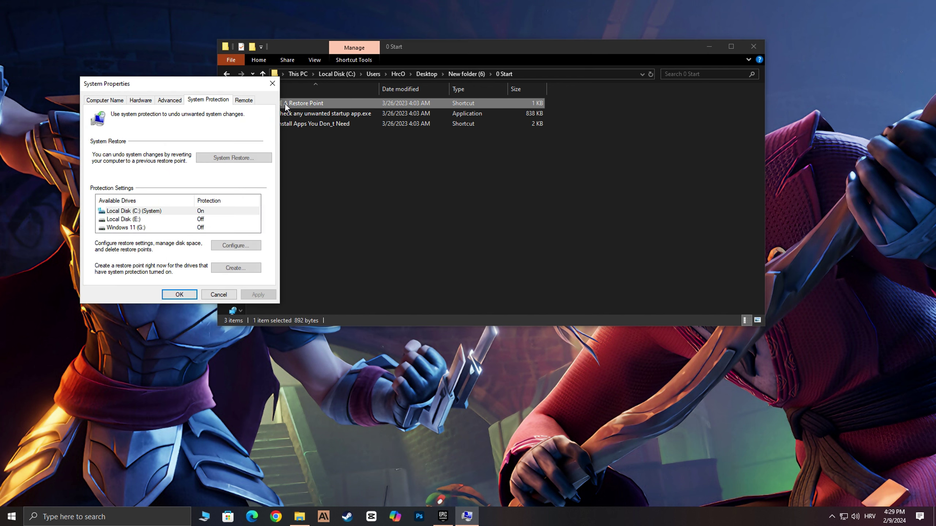
left_click(236, 267)
type("fortnite new optimization")
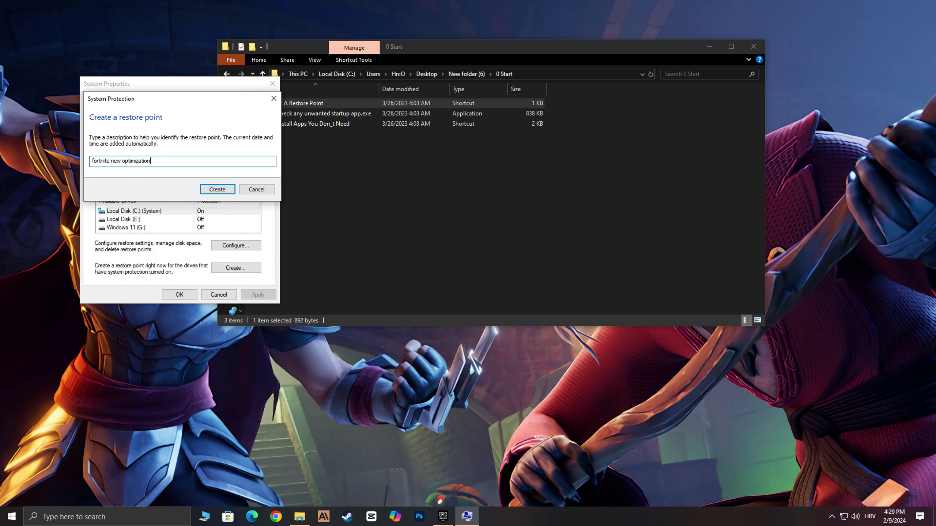
left_click(223, 189)
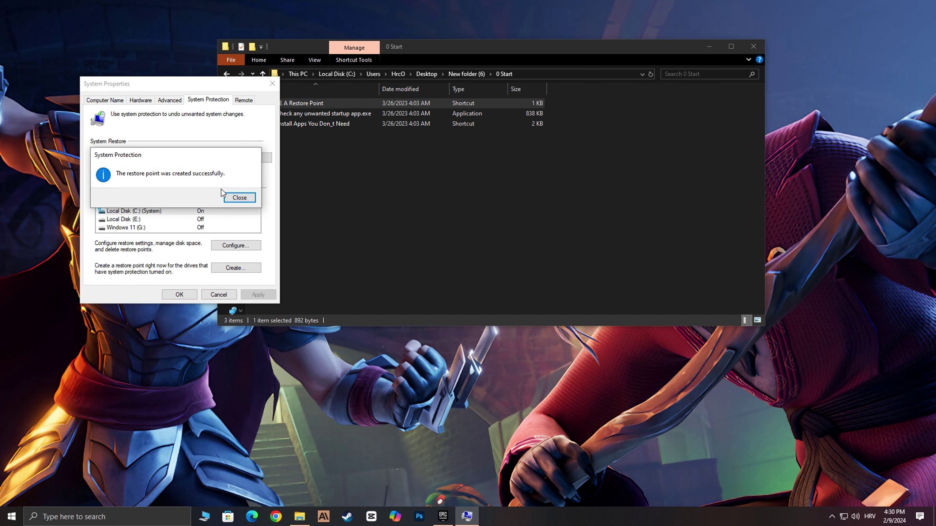
left_click(236, 198)
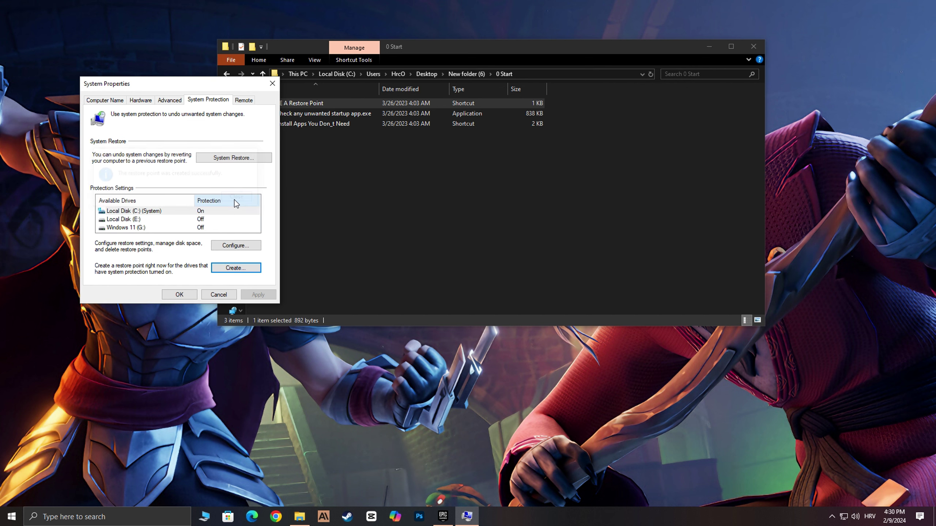
- Check the list of available restore points in System Restore, then close it and System Properties
left_click(225, 161)
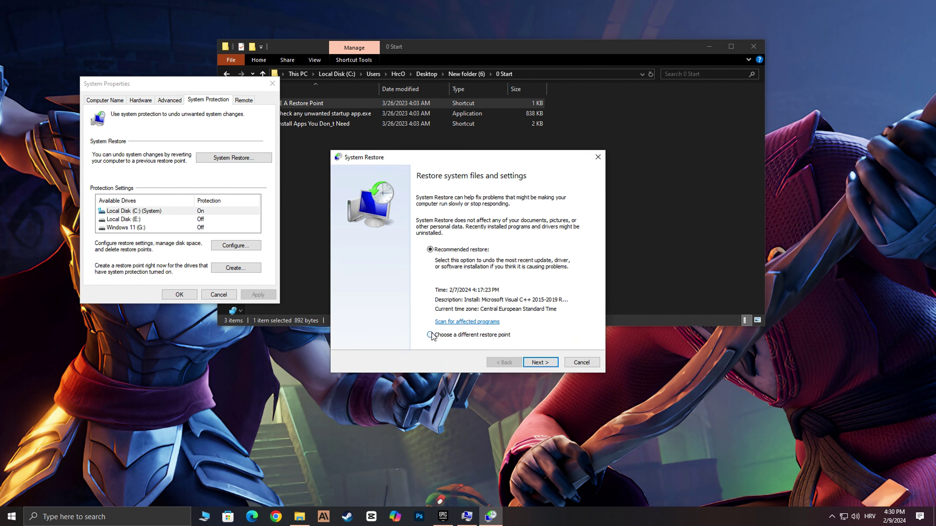
left_click(534, 361)
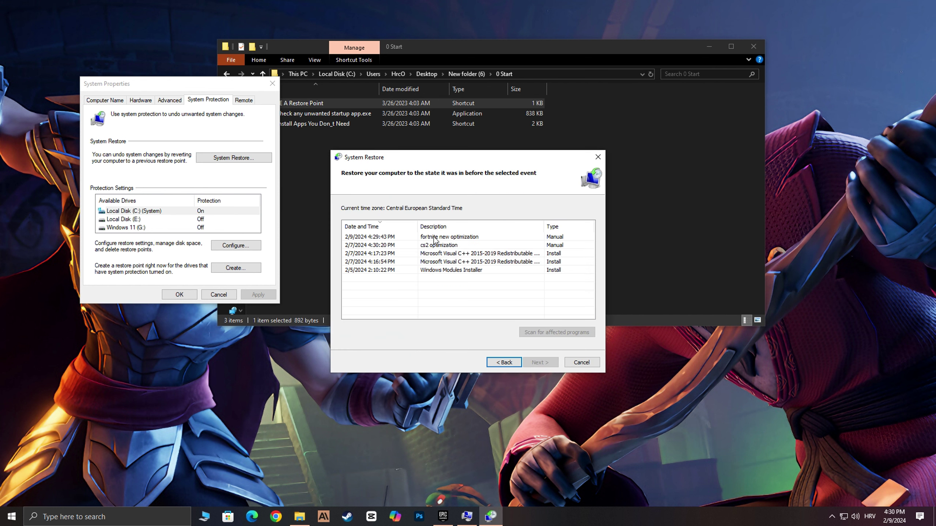
left_click(598, 163)
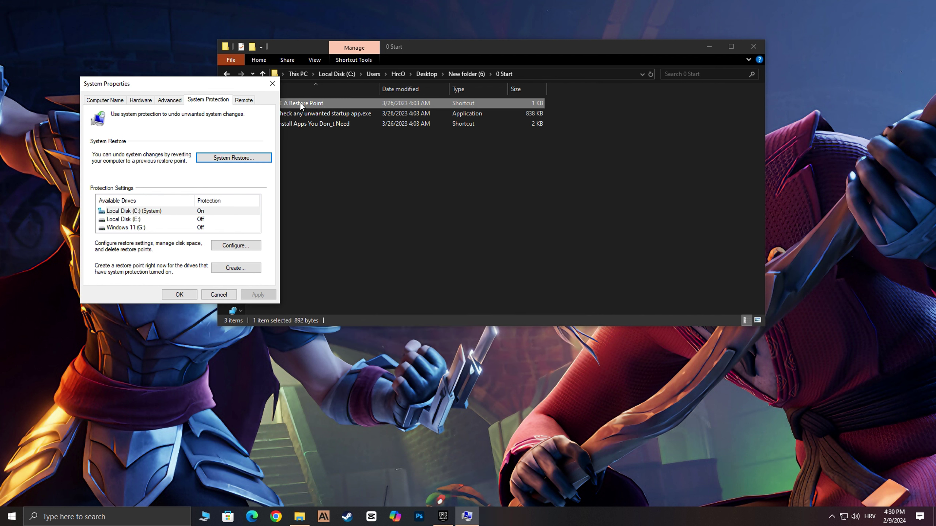
left_click(273, 84)
- Launch 1 Uncheck any unwanted startup app.exe, review the startup entries in Autoruns and close it
left_click(289, 114)
double_click(289, 114)
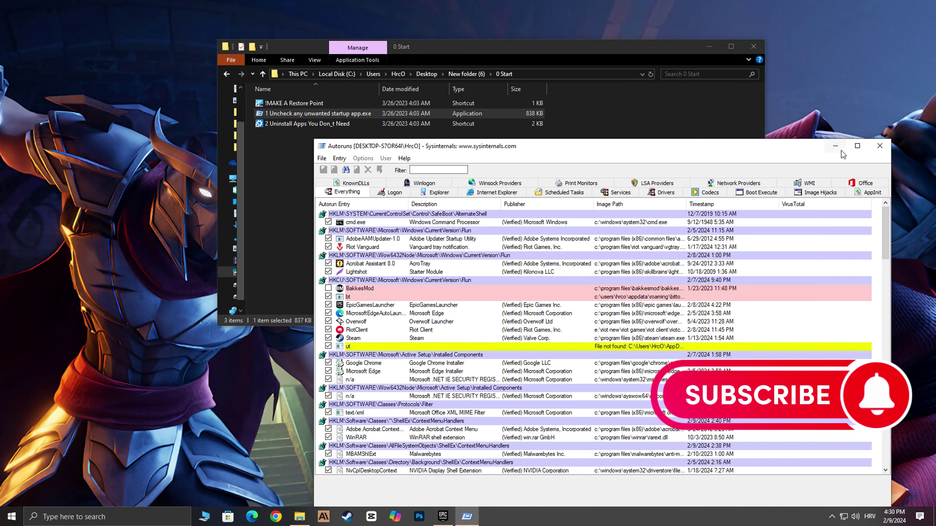
left_click(880, 145)
- Open 2 Uninstall Apps You Don_t Need, check the uninstall option for Adobe Photoshop 2021, and close Settings
left_click(311, 124)
double_click(309, 124)
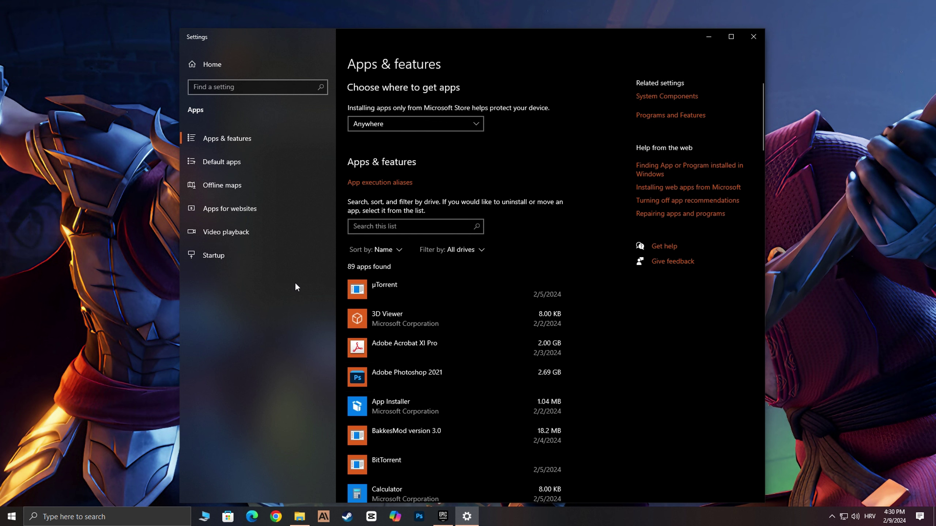
left_click(494, 377)
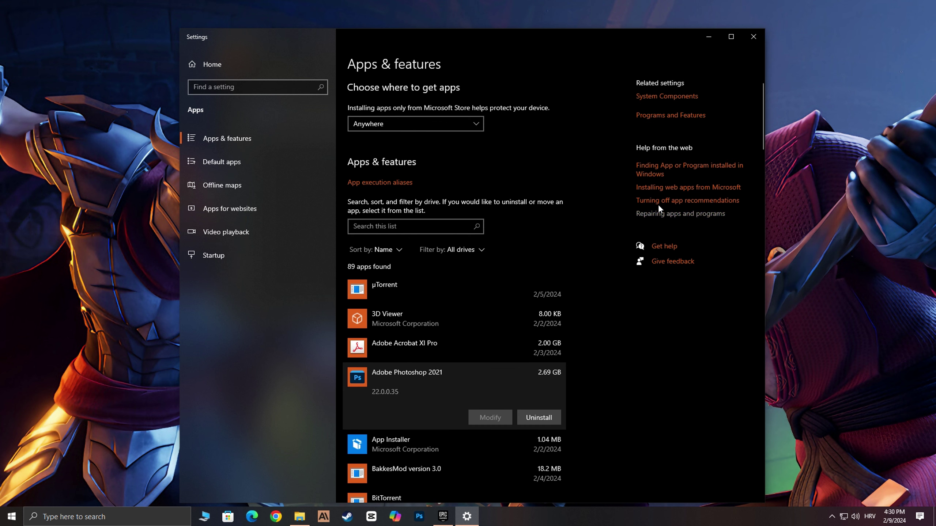
left_click(751, 40)
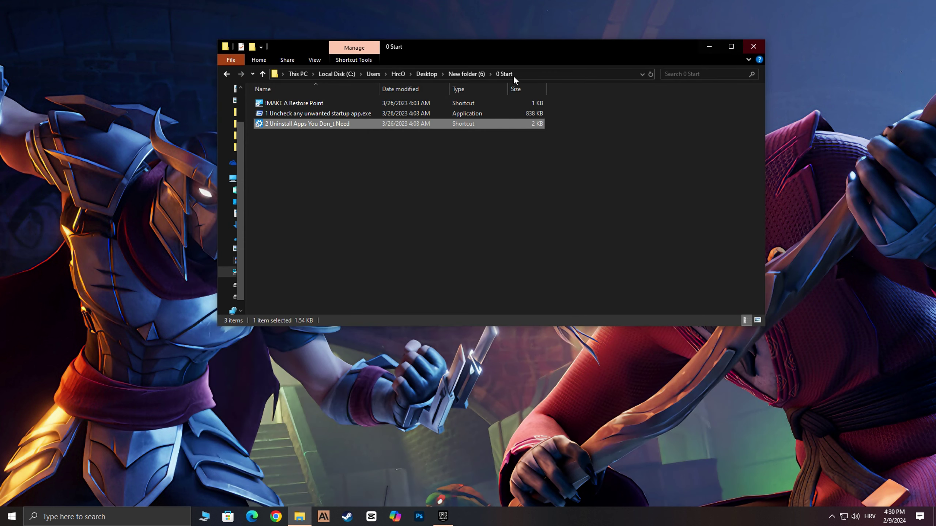
- Run Clear DNS Cache (Ping Improve).cmd from the Batch Optimizations folder as administrator and dismiss its console window
left_click(227, 74)
double_click(287, 114)
left_click(276, 105)
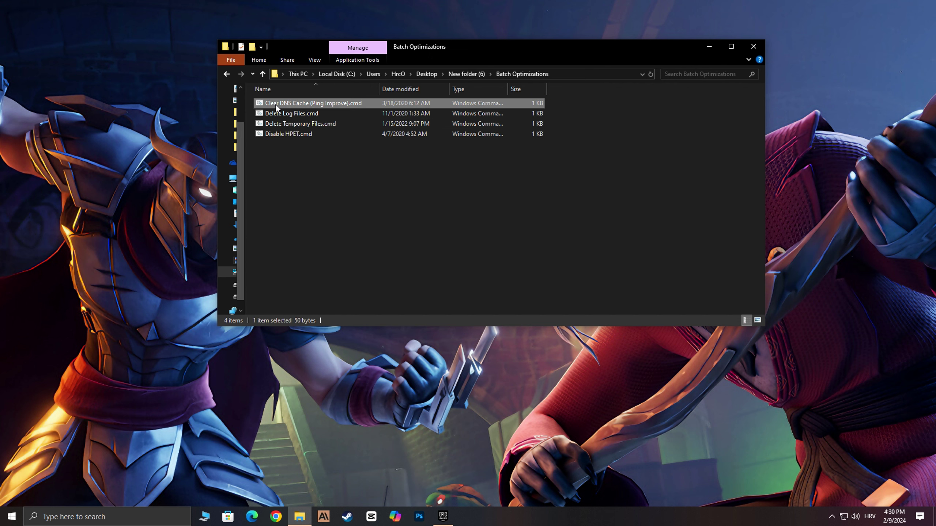
right_click(277, 103)
left_click(315, 144)
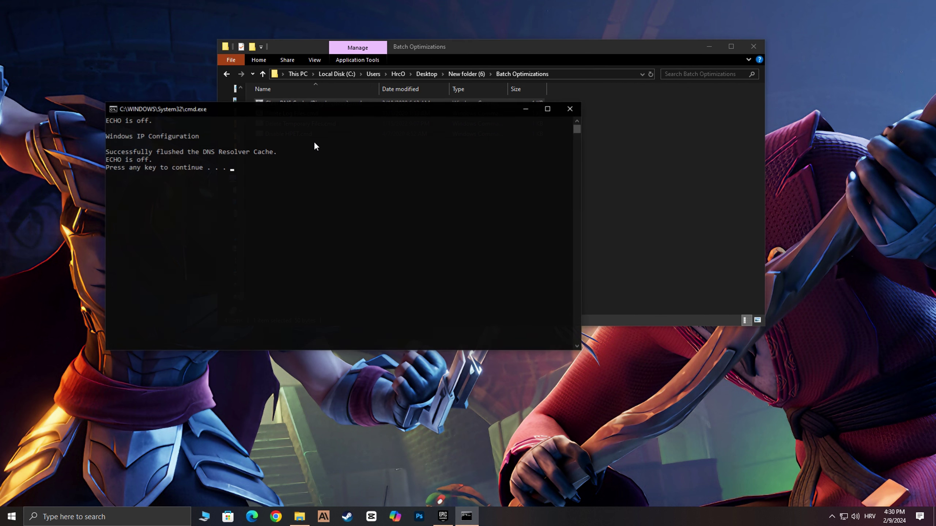
key("space")
- Run Delete Log Files.cmd from the Batch Optimizations folder as administrator
right_click(291, 113)
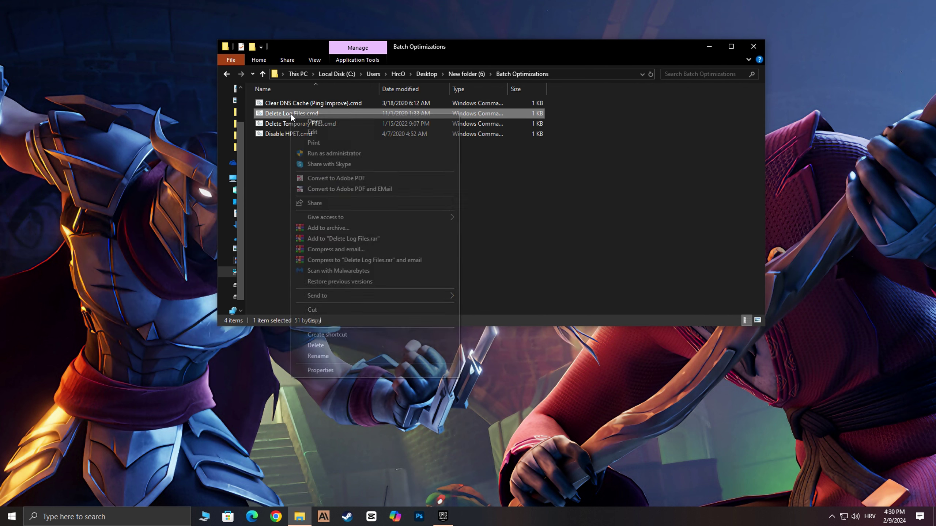
left_click(322, 150)
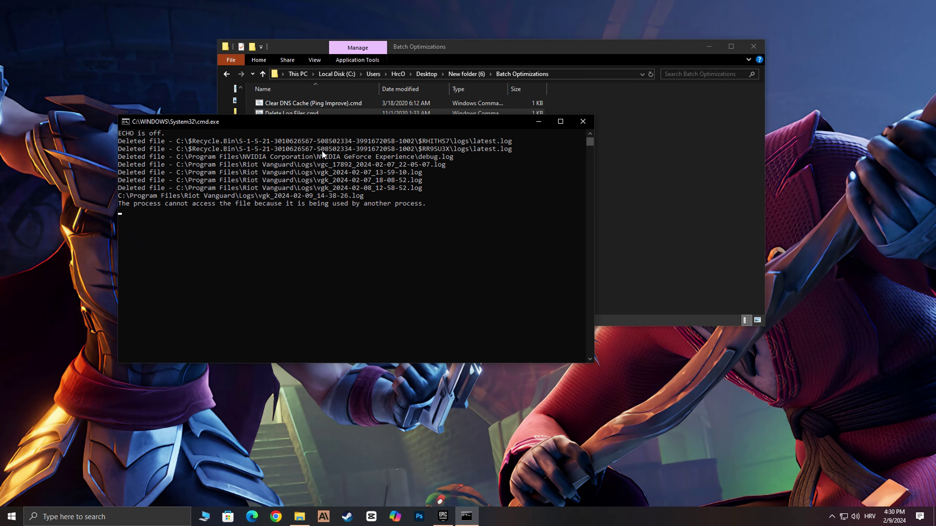